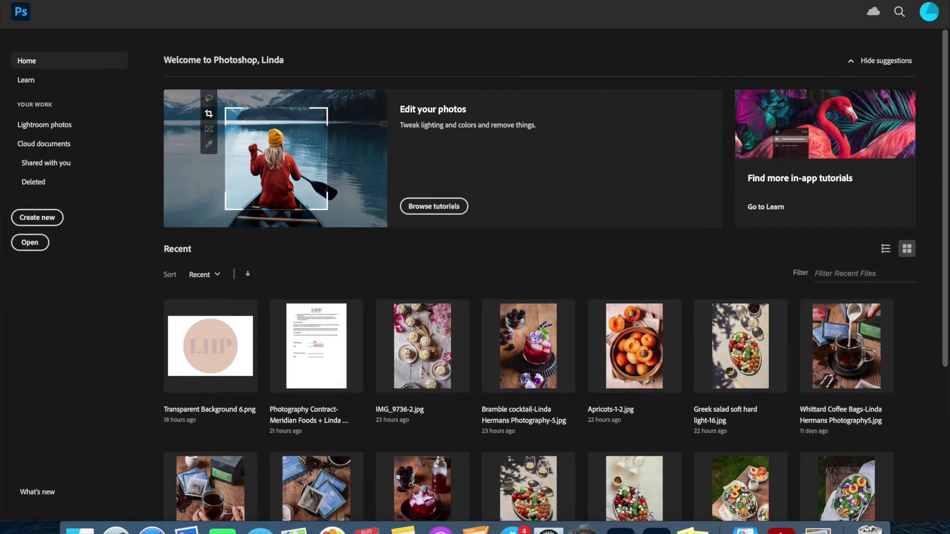
Load Apricots-GIF-1 through Apricots-GIF-14 as layers of one new document with Load Files into Stack
click(101, 11)
mouse_move(110, 248)
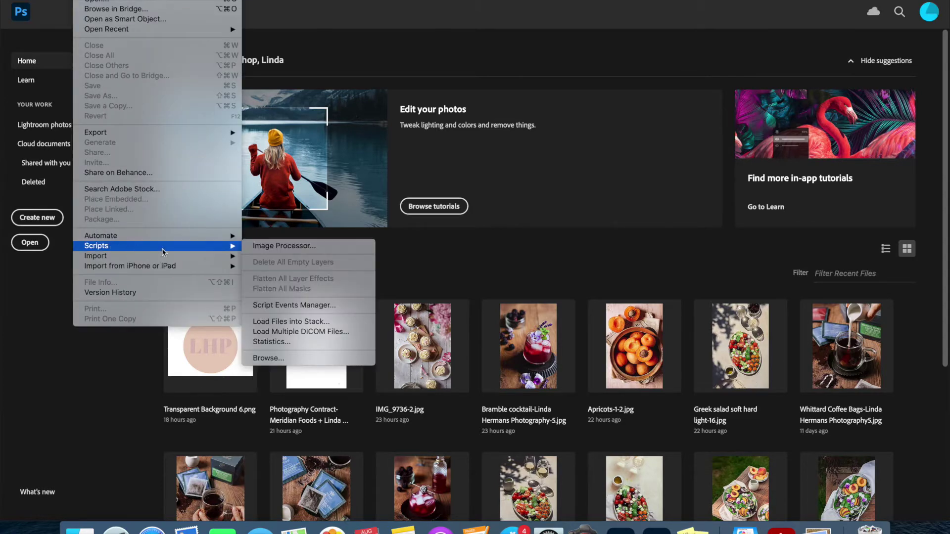
click(270, 323)
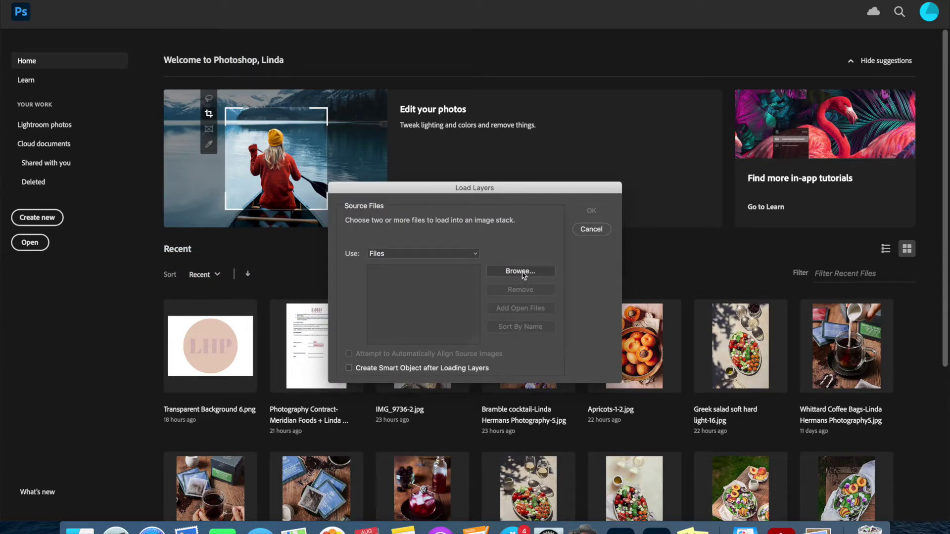
click(521, 272)
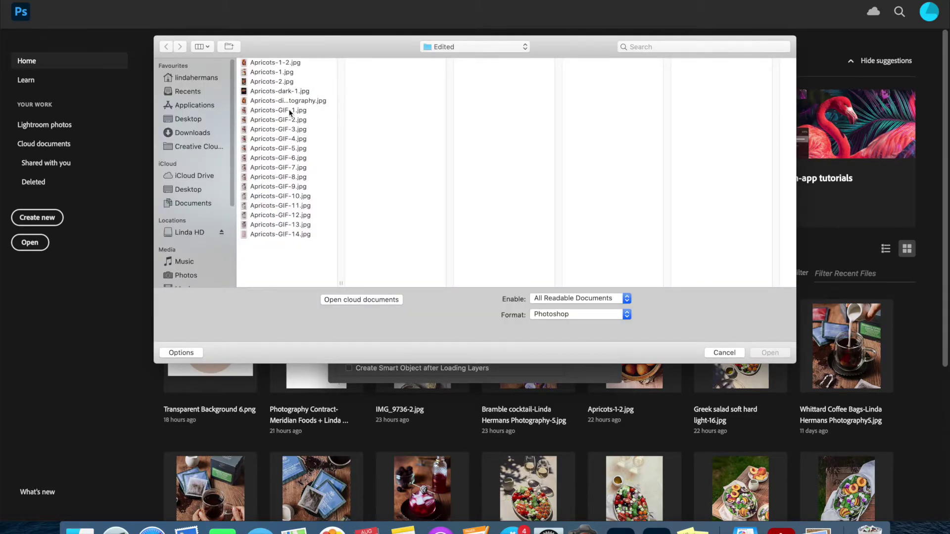
click(290, 111)
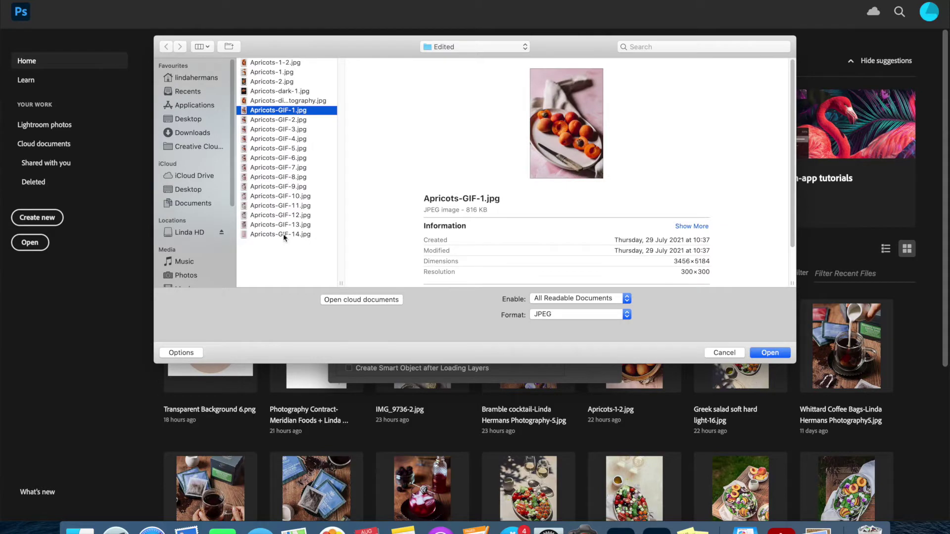
shift+click(283, 234)
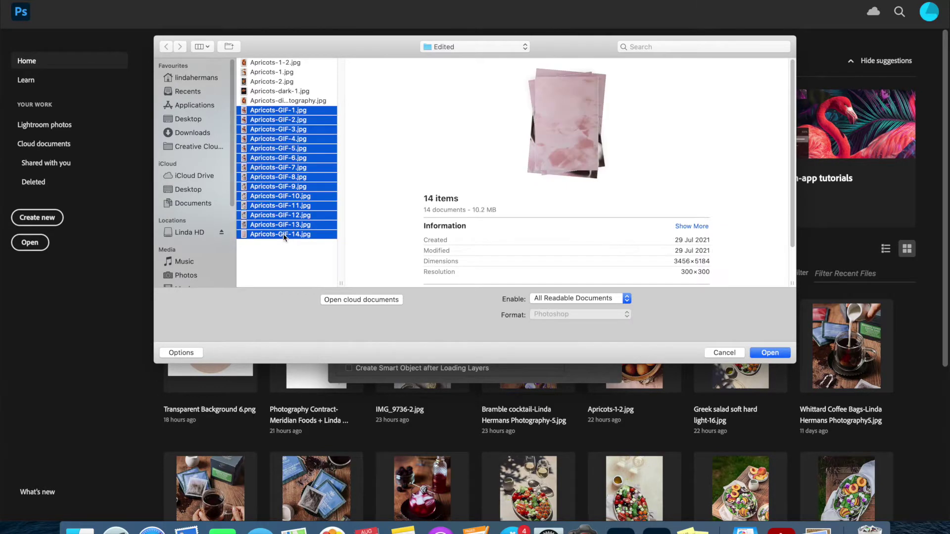
click(768, 354)
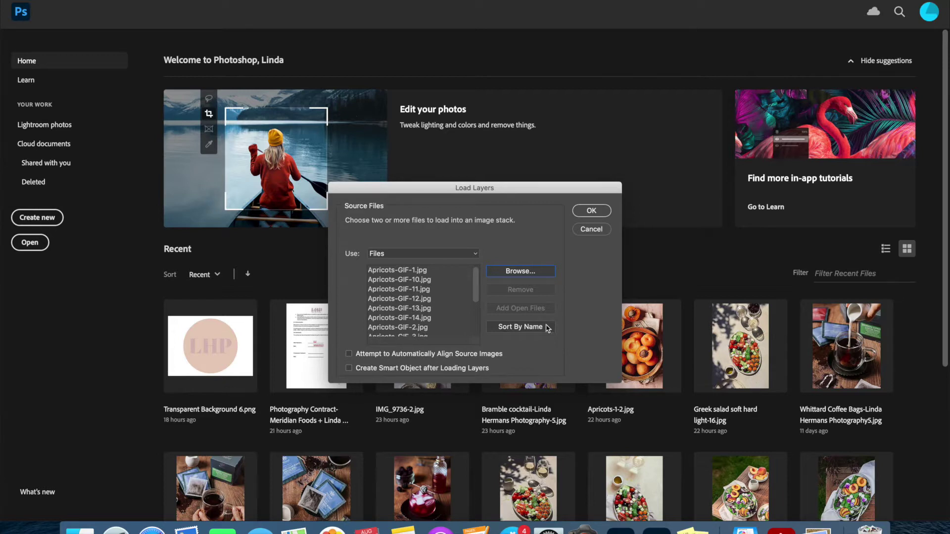
click(592, 211)
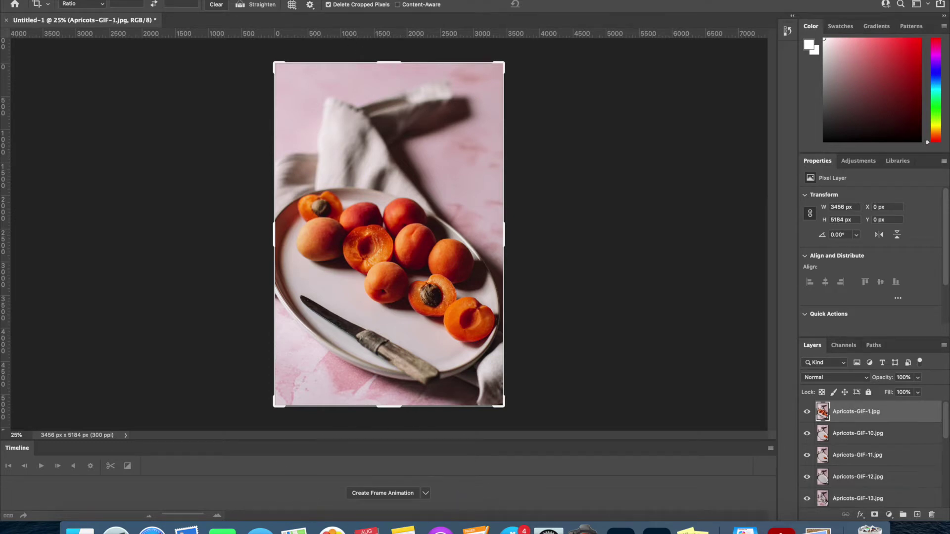
Show the Timeline, create a frame animation and make 14 frames from the apricot layers
click(353, 1)
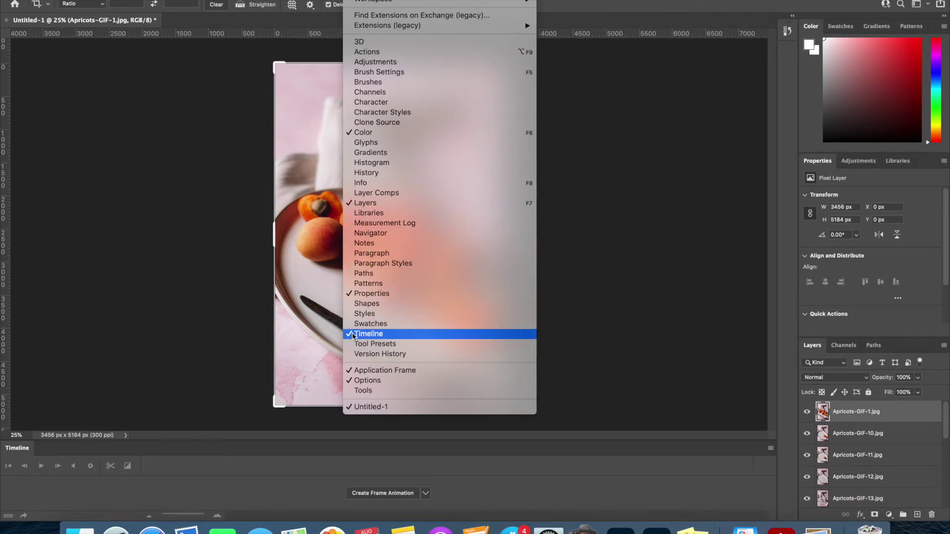
click(307, 483)
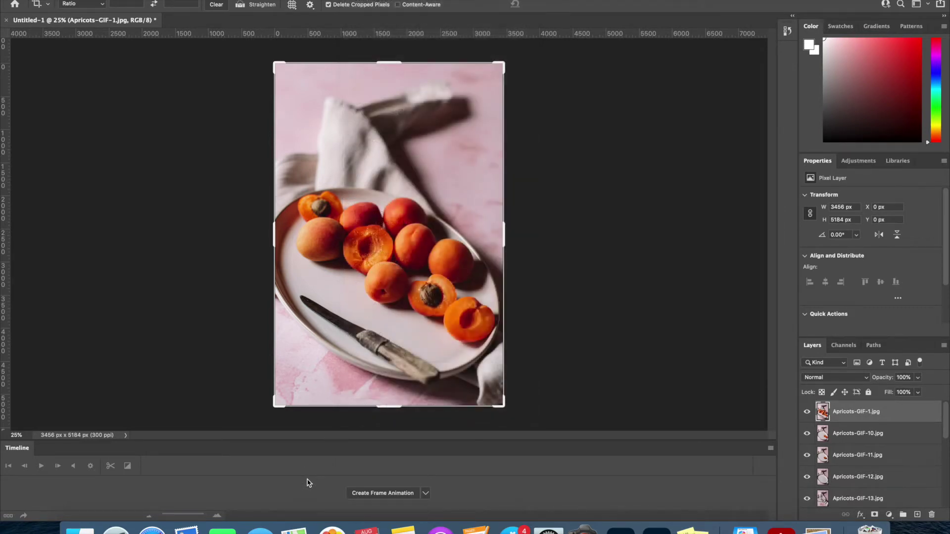
click(376, 494)
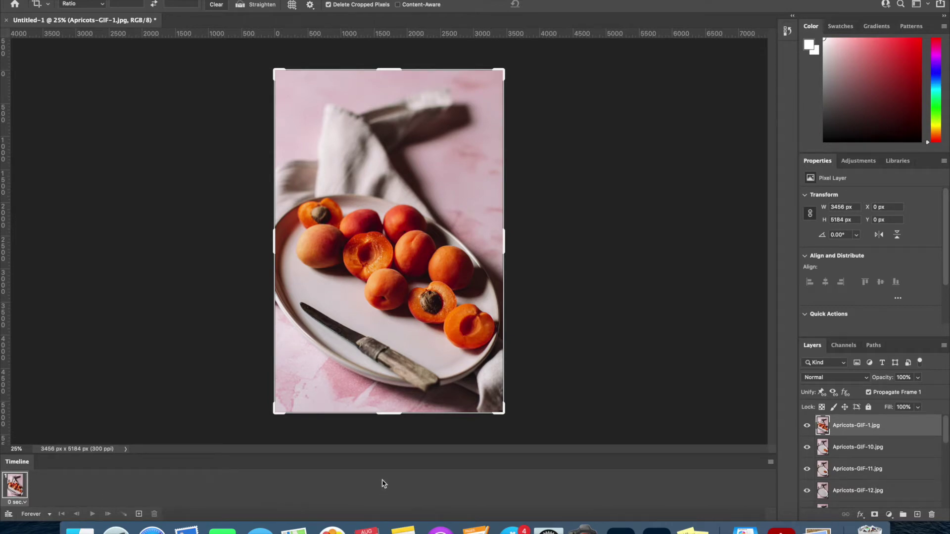
click(770, 464)
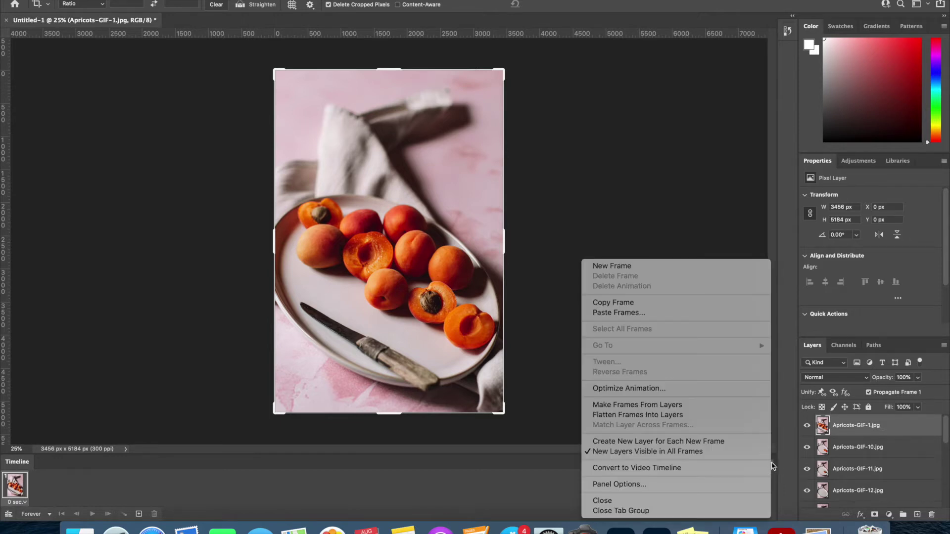
click(670, 409)
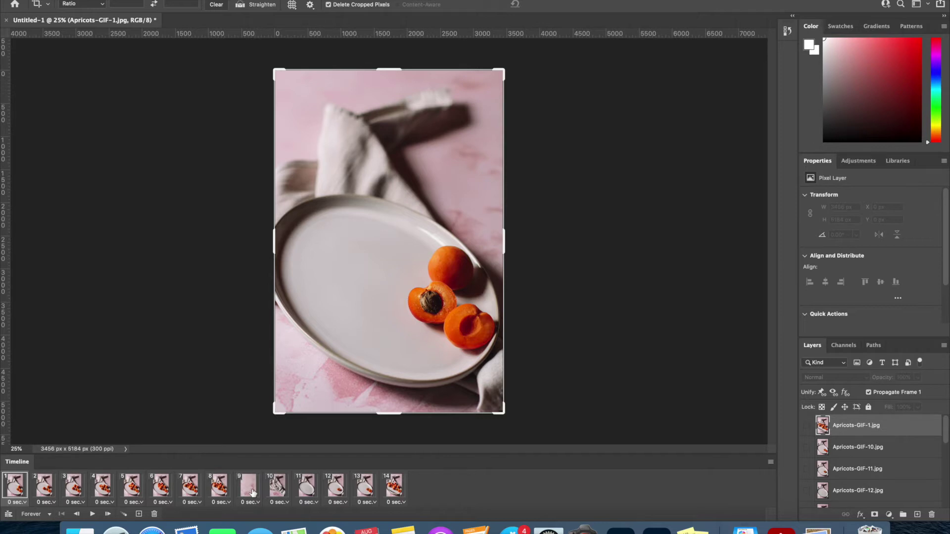
Move the pink-only, towel, empty-plate and one-apricot frames into slots 1–4
drag(252, 493, 19, 498)
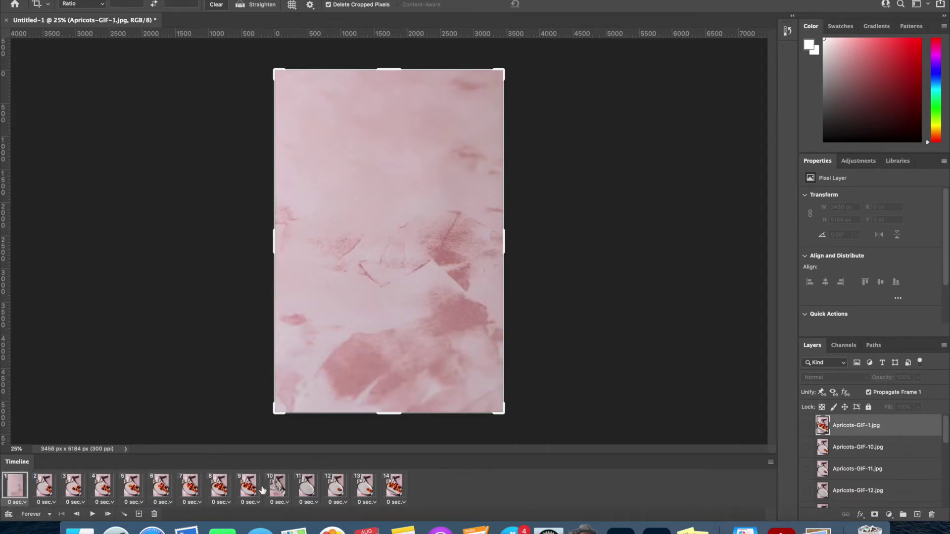
drag(275, 491, 47, 491)
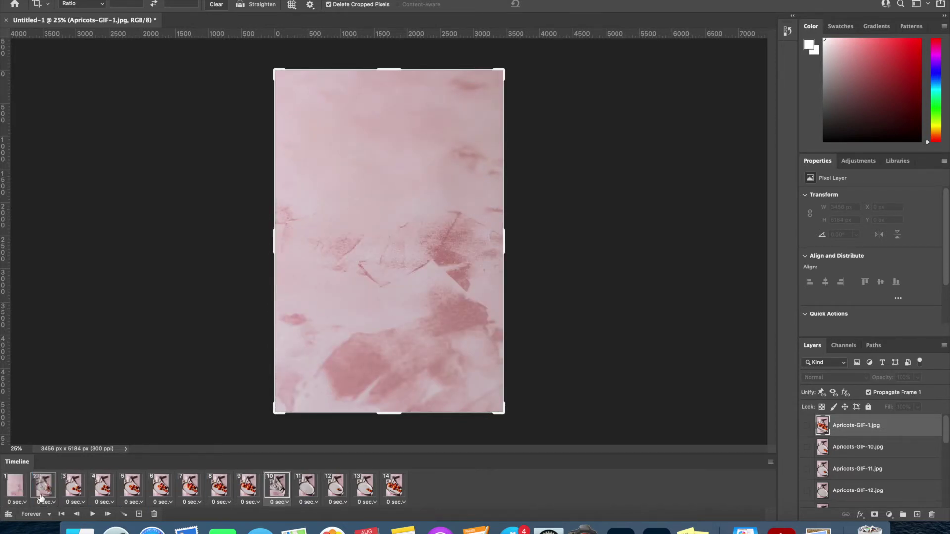
drag(306, 490, 69, 490)
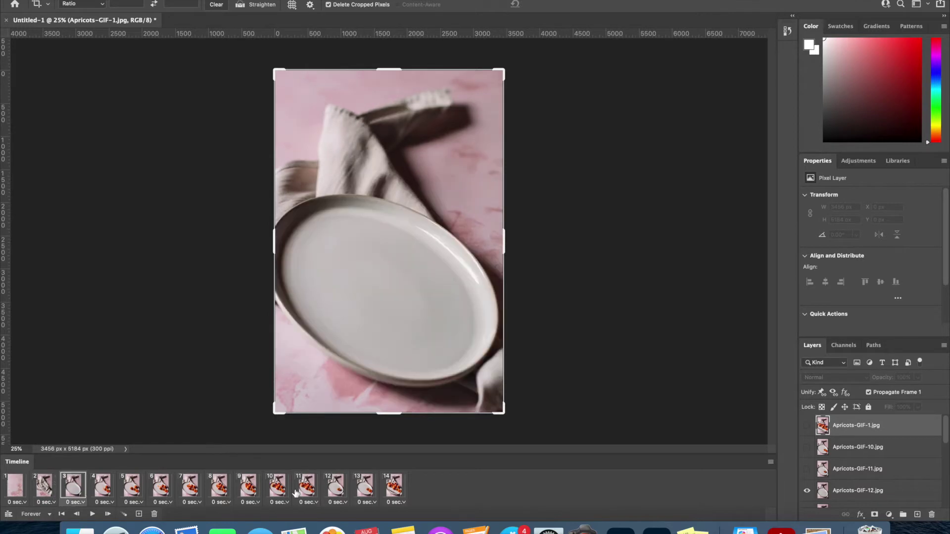
drag(335, 489, 89, 489)
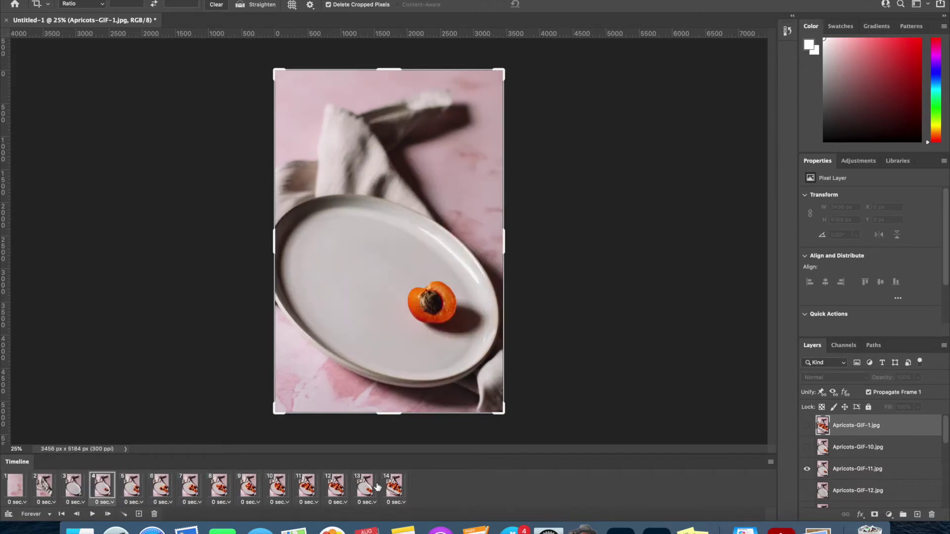
Step through frames 5–14 to check the build-up order, then play the preview
click(400, 489)
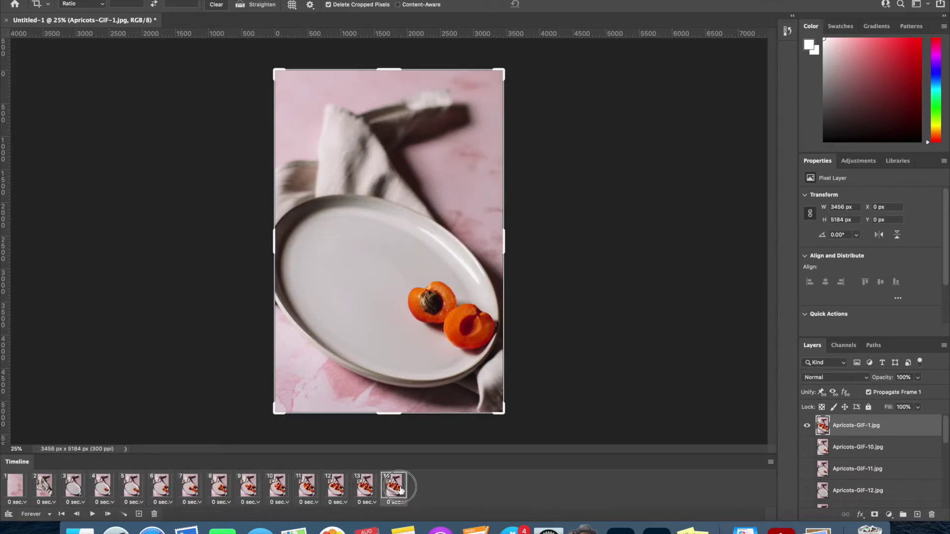
click(161, 488)
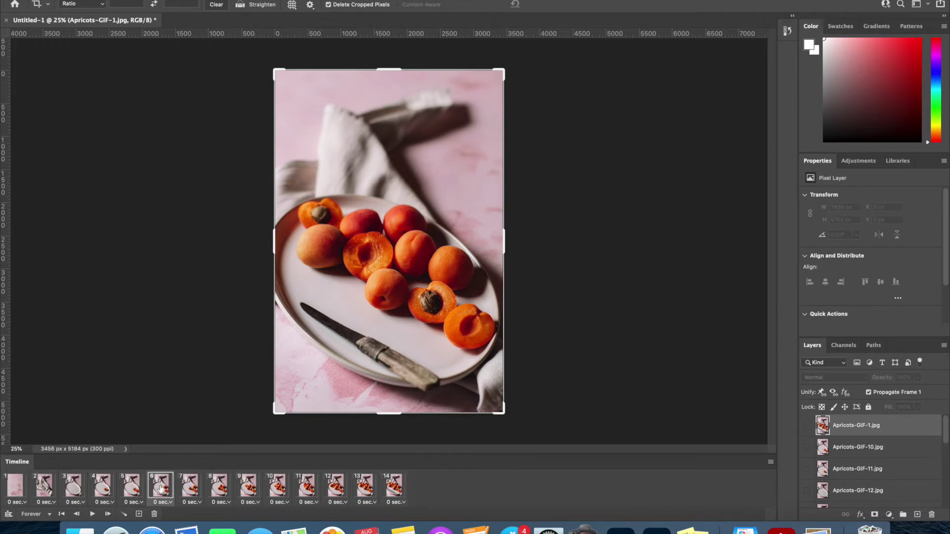
click(192, 489)
click(220, 489)
click(249, 488)
click(277, 489)
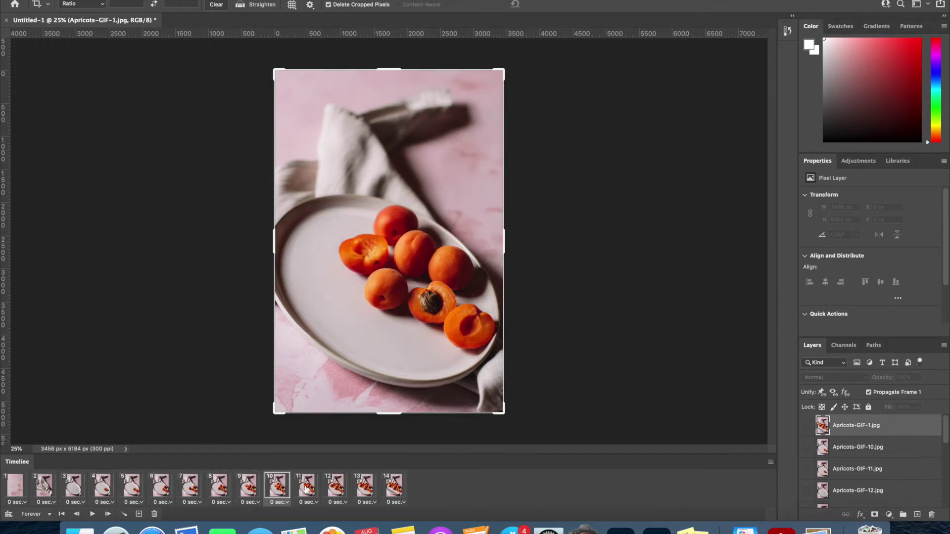
click(307, 489)
click(336, 488)
click(365, 489)
click(394, 489)
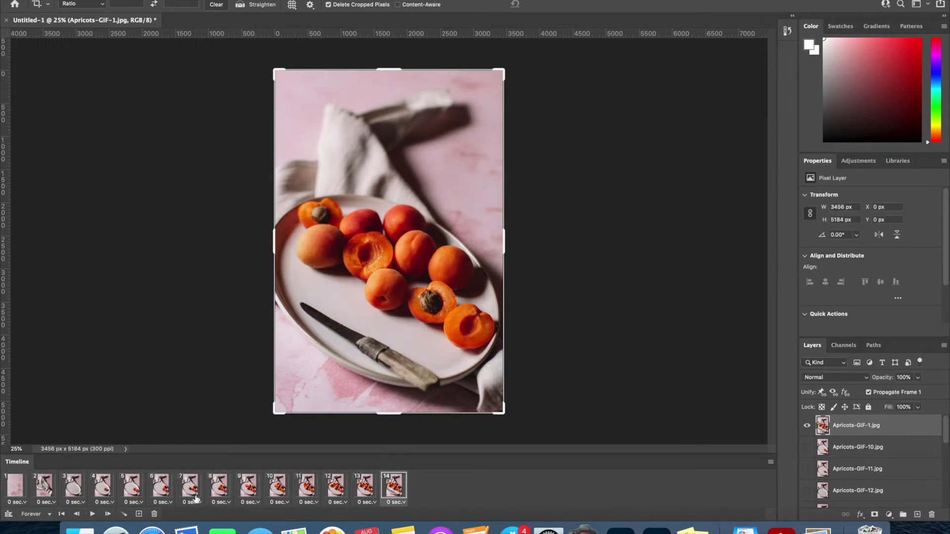
click(93, 516)
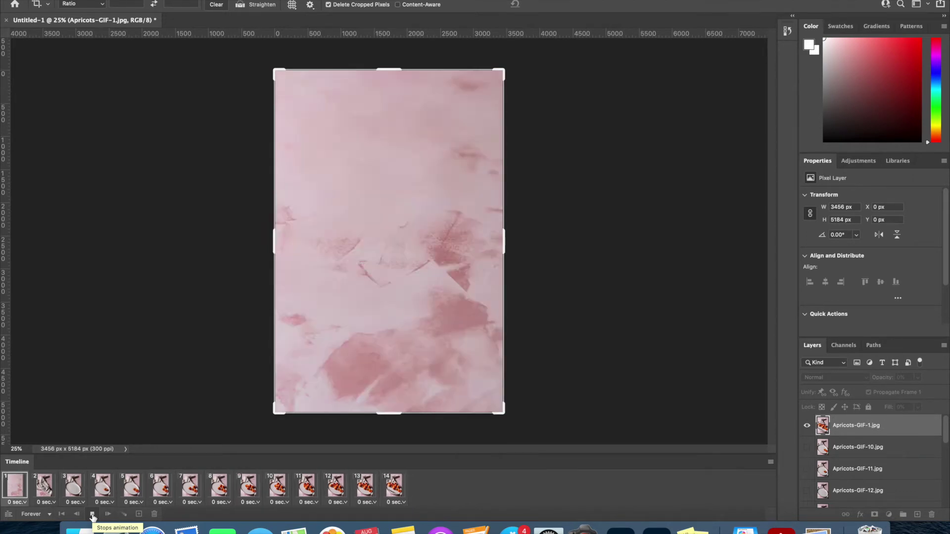
click(92, 515)
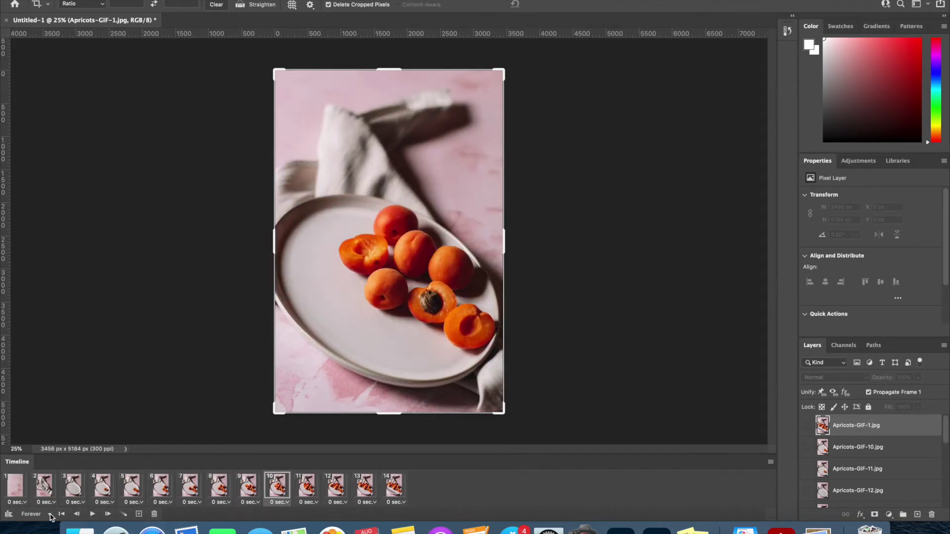
click(50, 515)
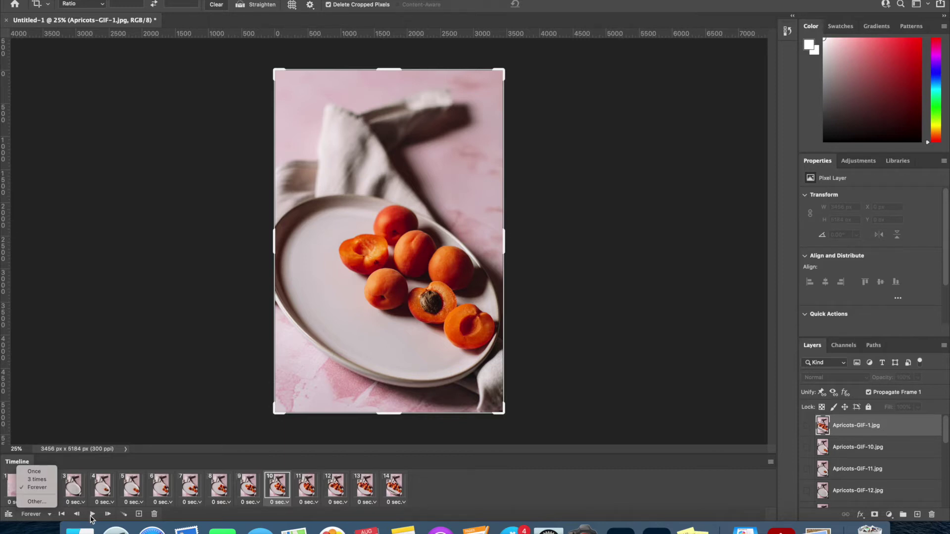
click(396, 489)
click(396, 489)
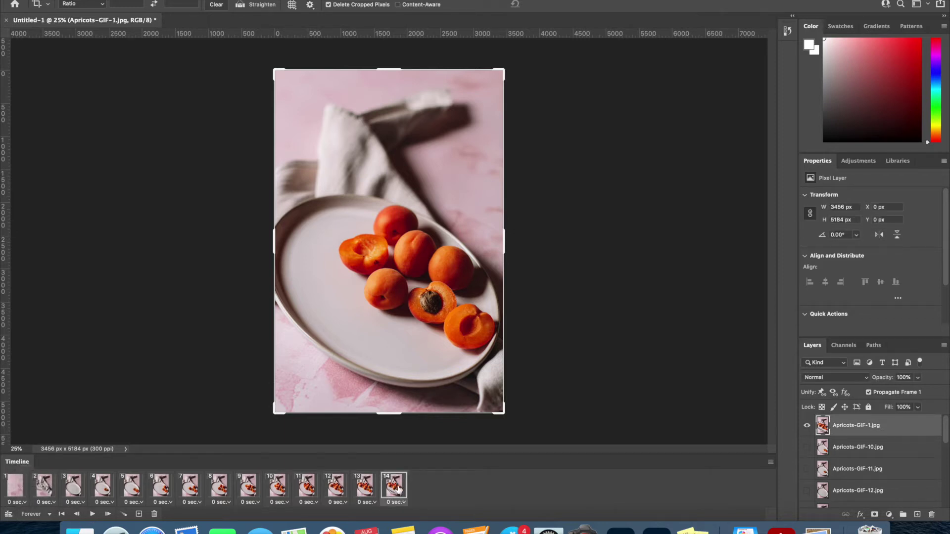
click(15, 489)
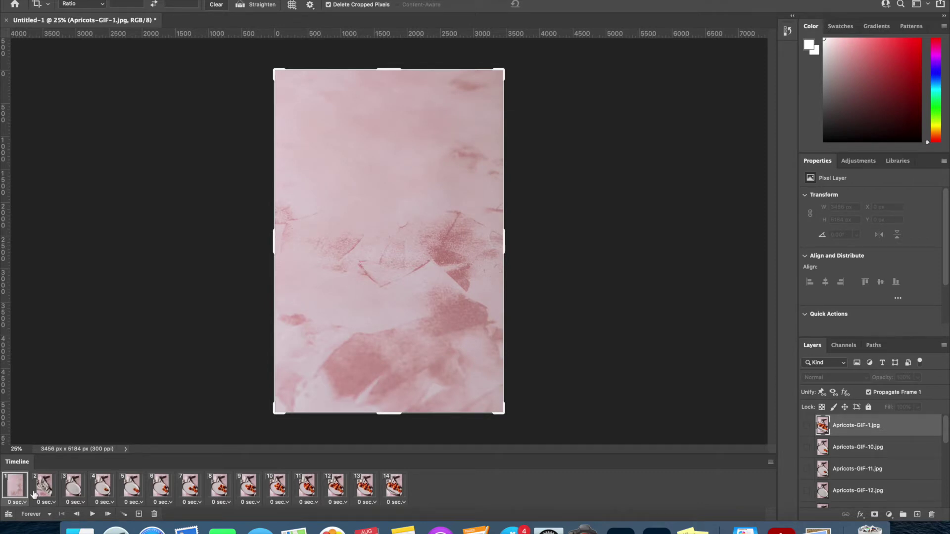
Set all 14 selected frames to a 0.2-second delay and play the animation
shift+click(396, 491)
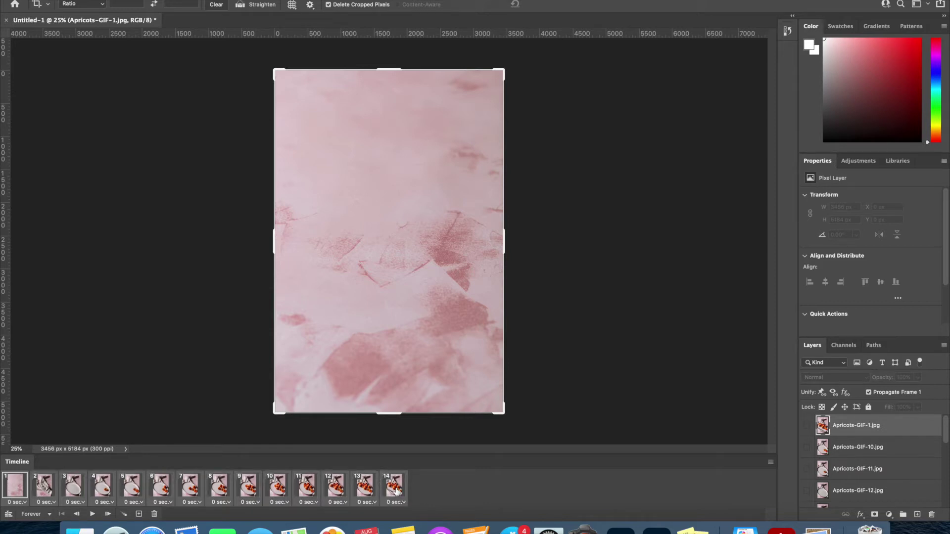
click(25, 502)
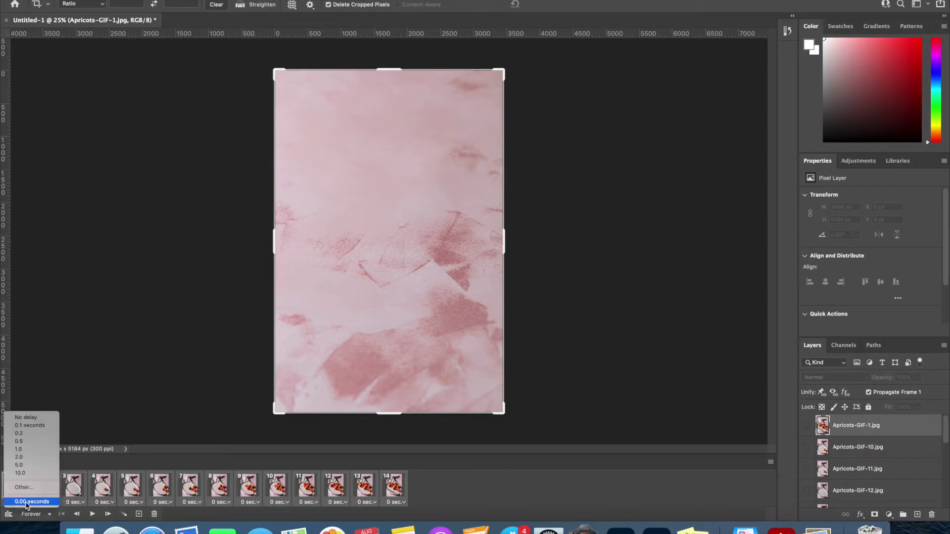
click(31, 437)
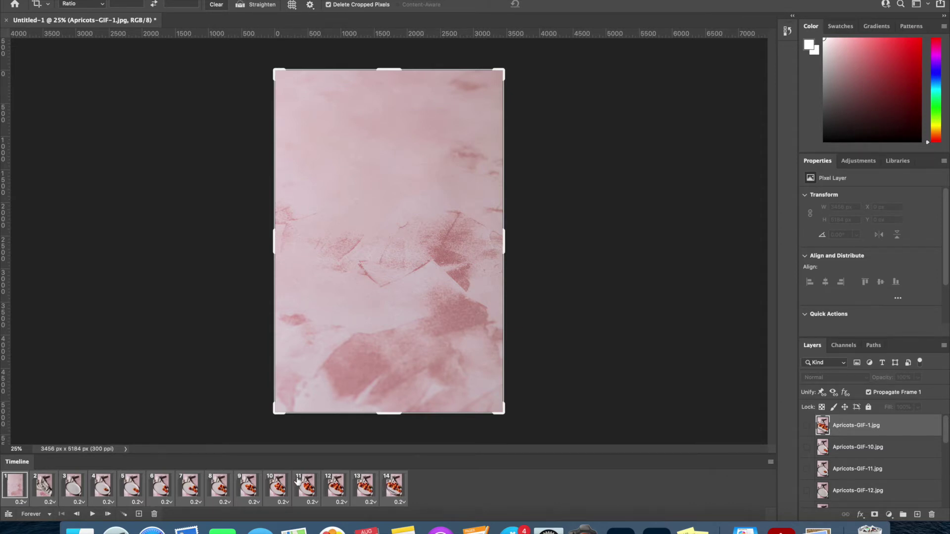
click(93, 515)
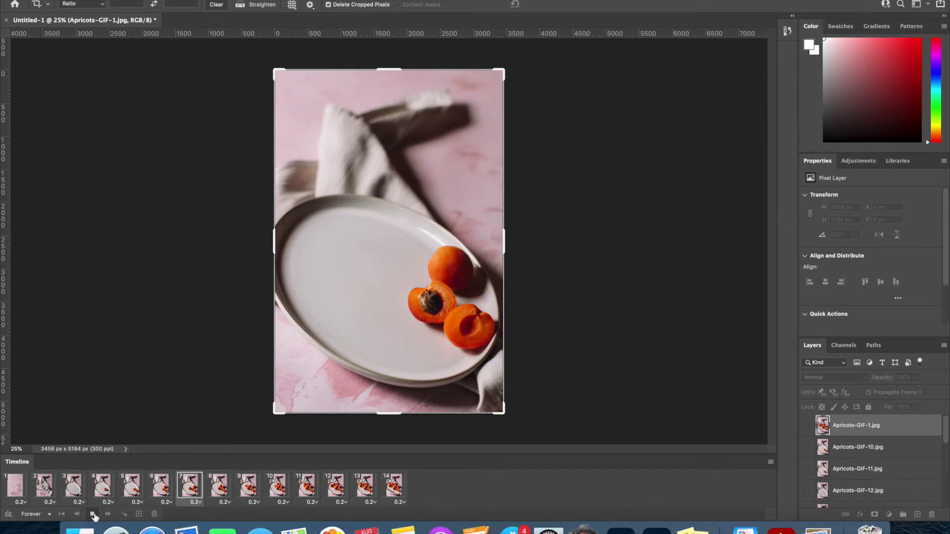
click(94, 516)
click(14, 487)
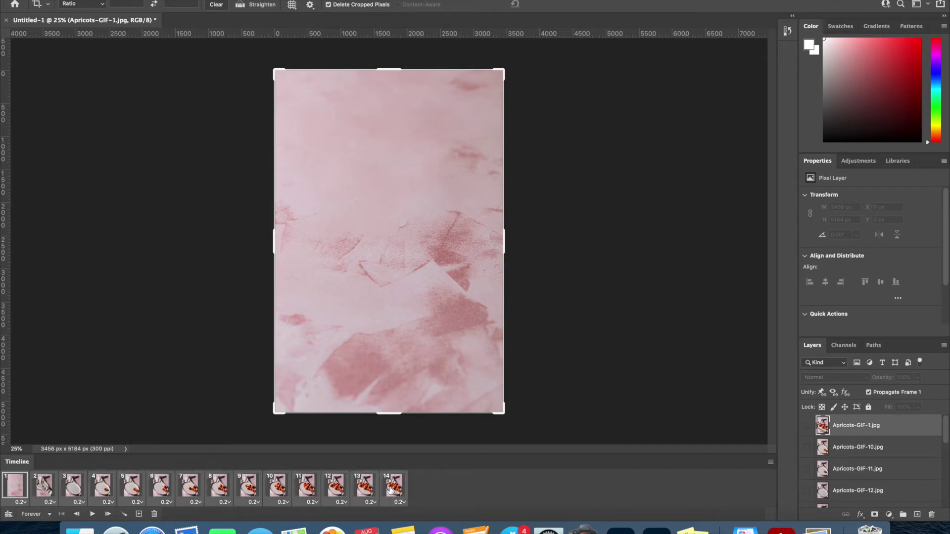
click(771, 463)
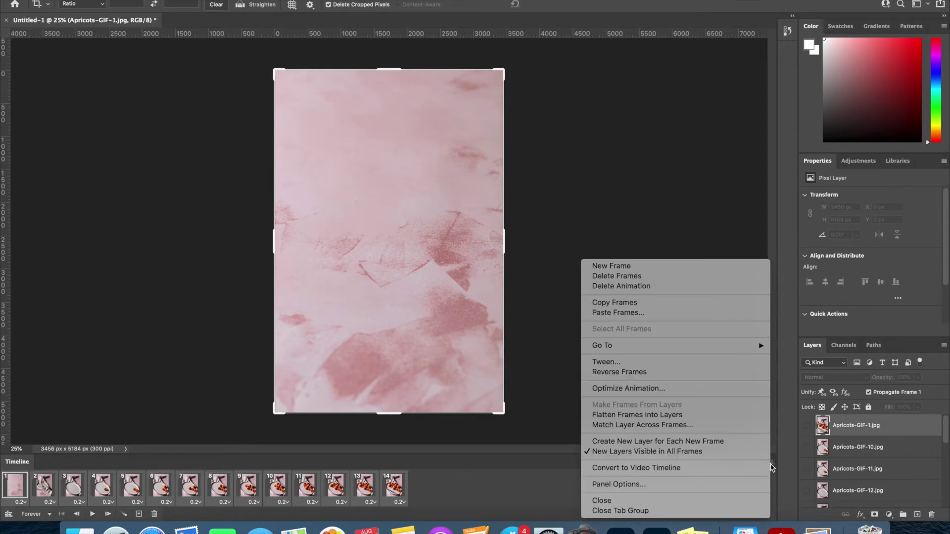
Copy the 14 frames and paste them after the selection, making 28 frames
click(654, 304)
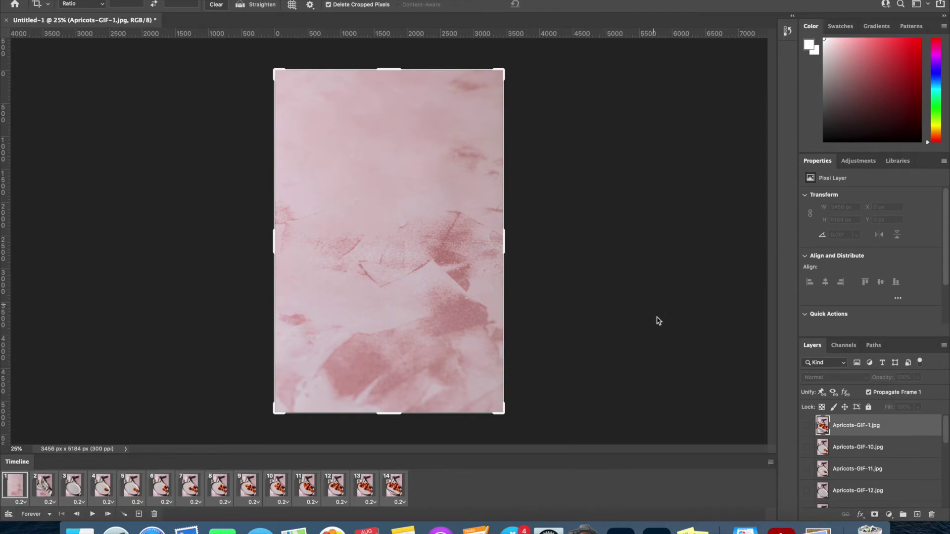
click(771, 464)
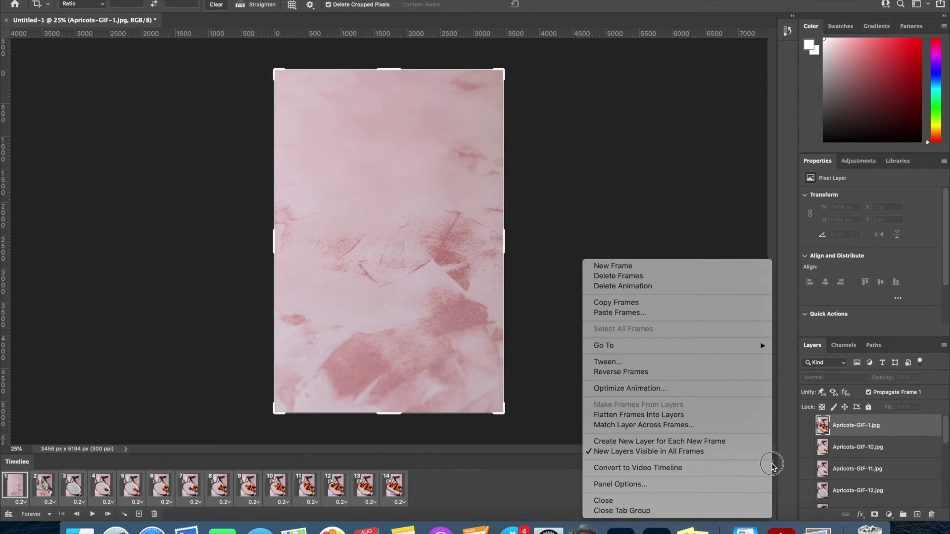
click(649, 313)
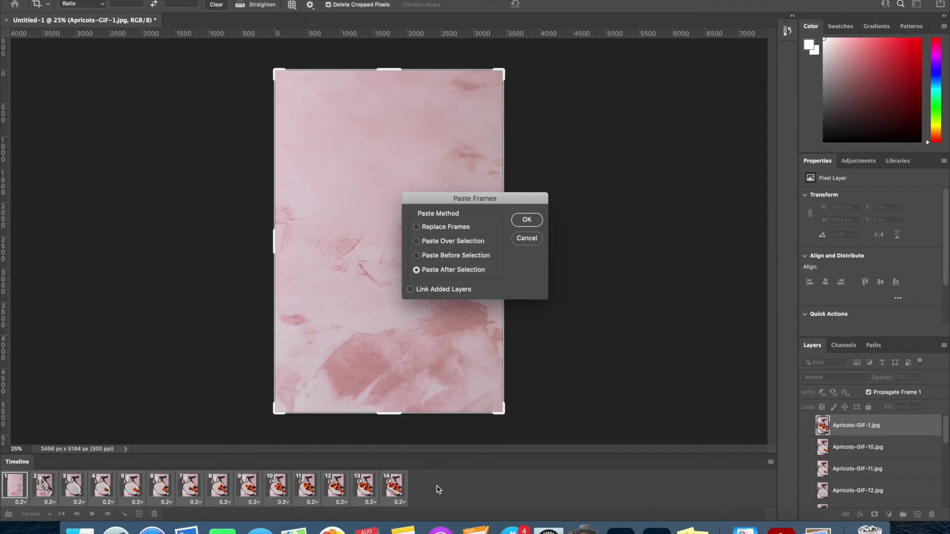
click(526, 221)
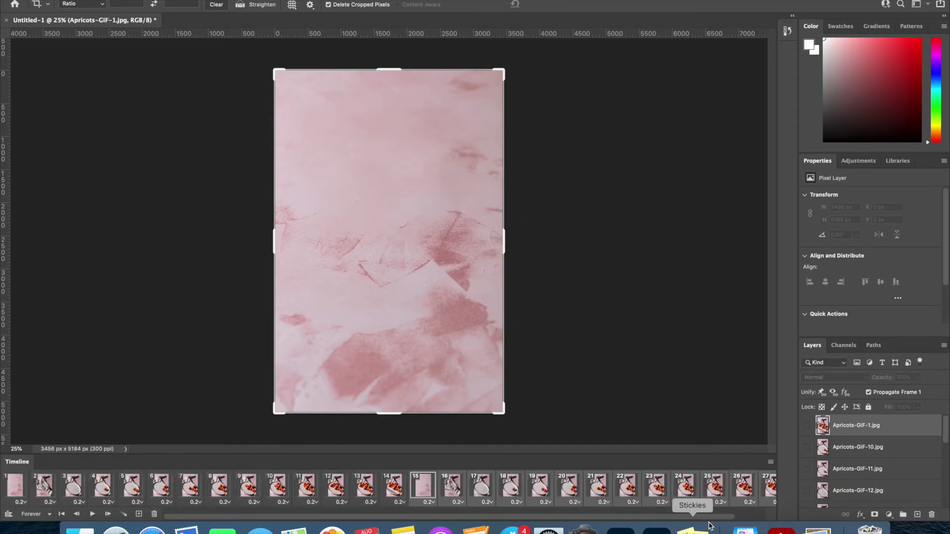
drag(711, 517, 753, 519)
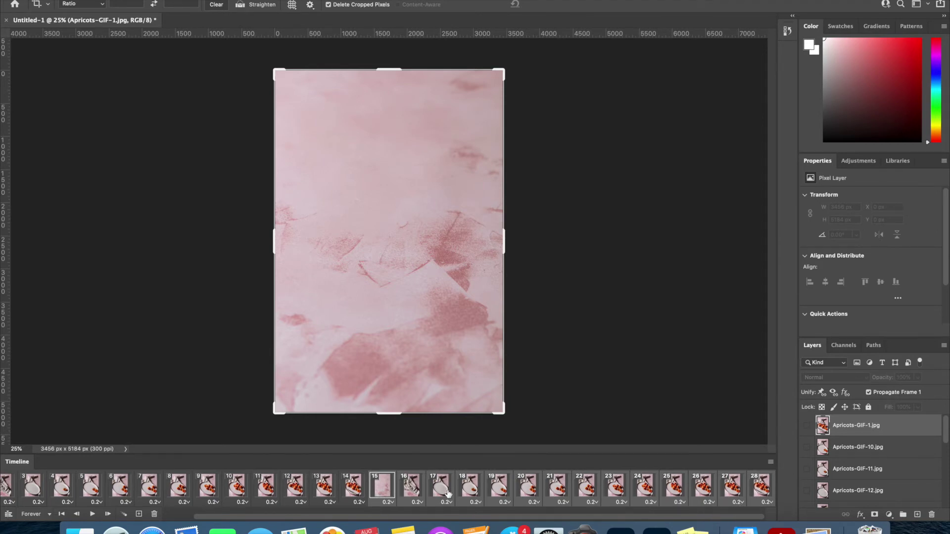
click(771, 463)
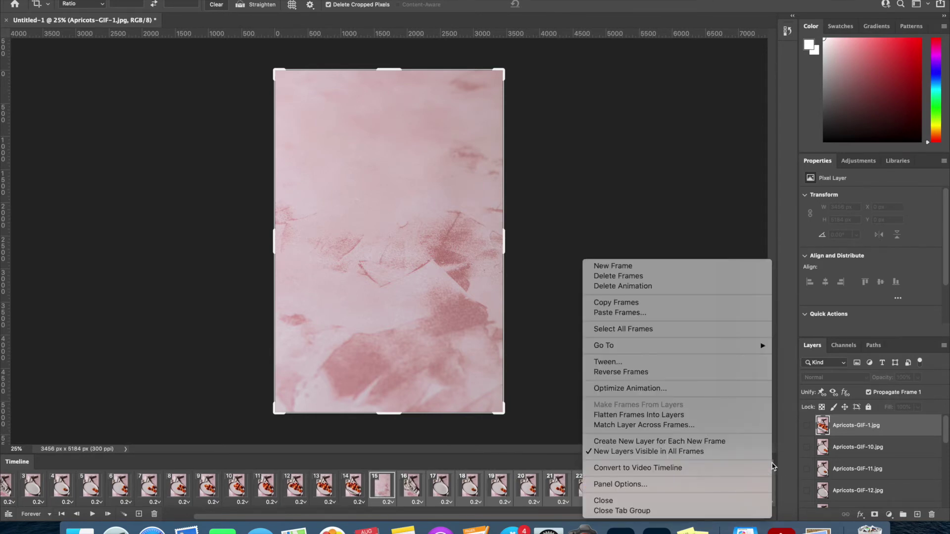
Reverse the pasted frames, then play the 28-frame animation from frame 1 and stop it
click(673, 374)
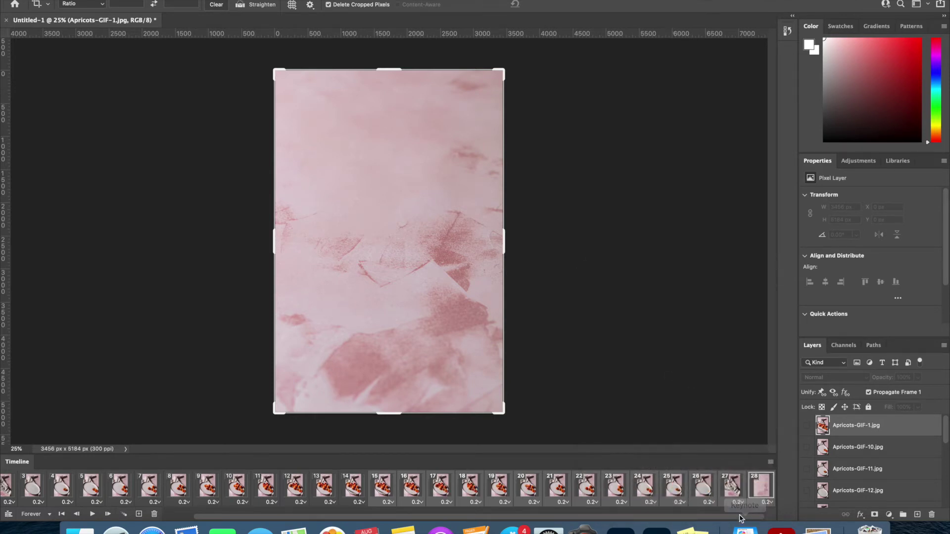
scroll(727, 517, left, 3)
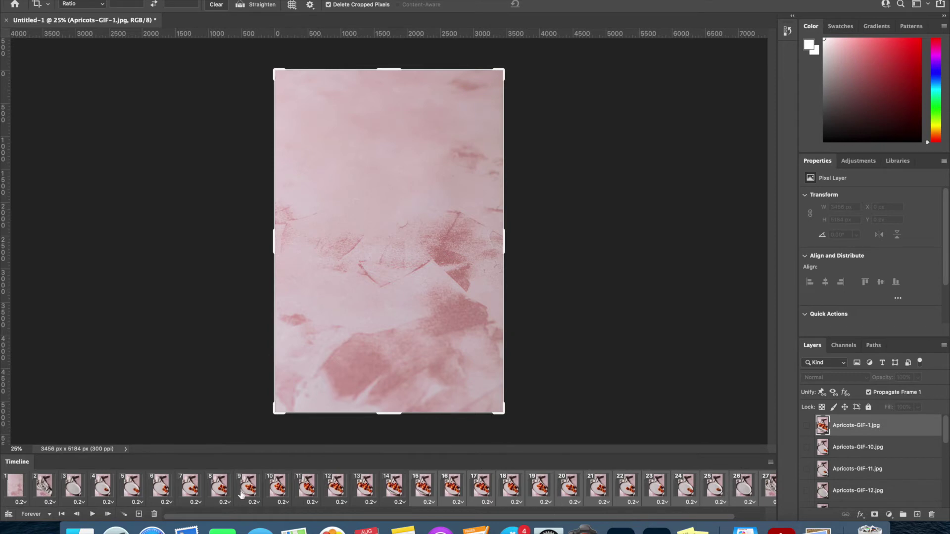
click(14, 492)
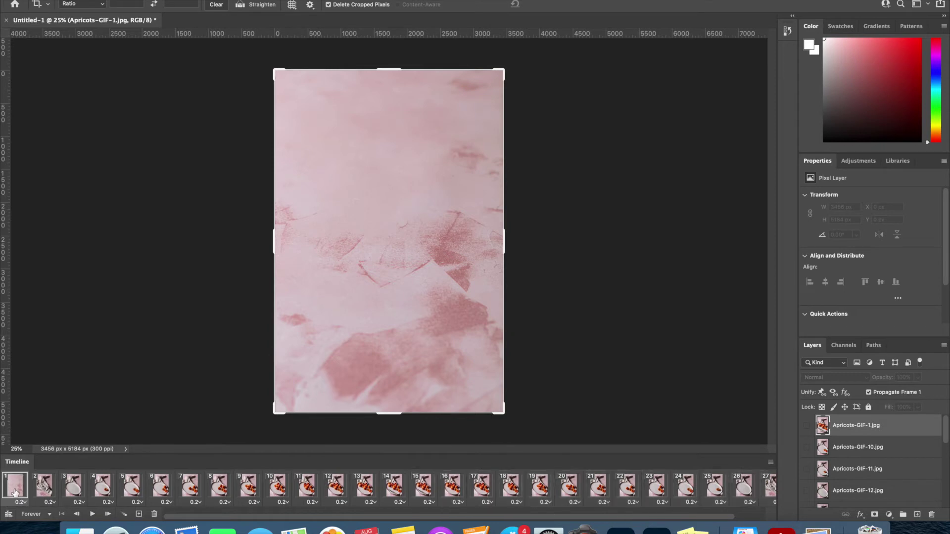
click(92, 514)
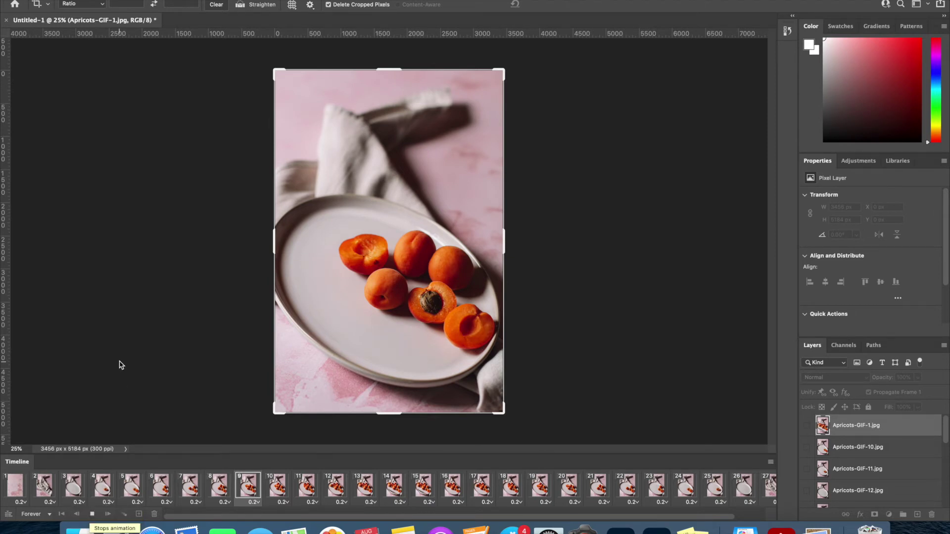
click(93, 516)
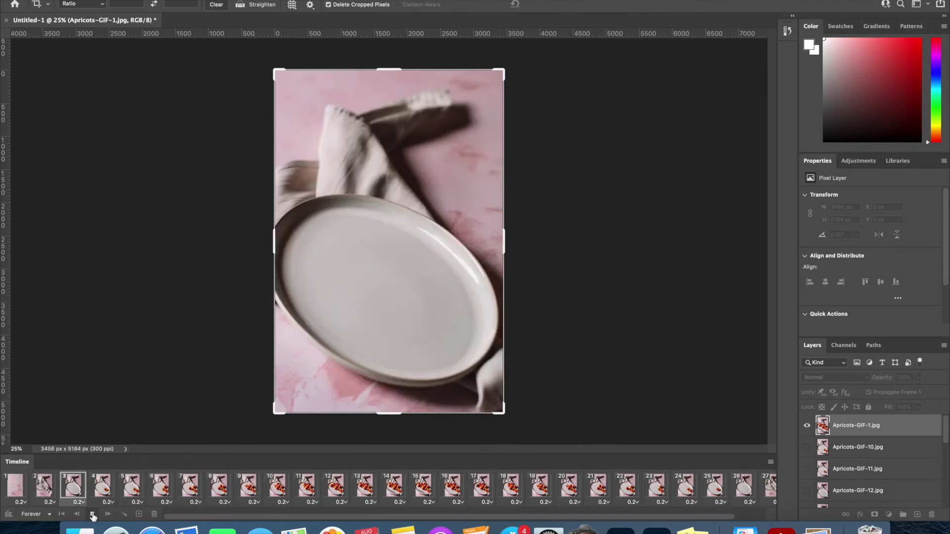
click(93, 515)
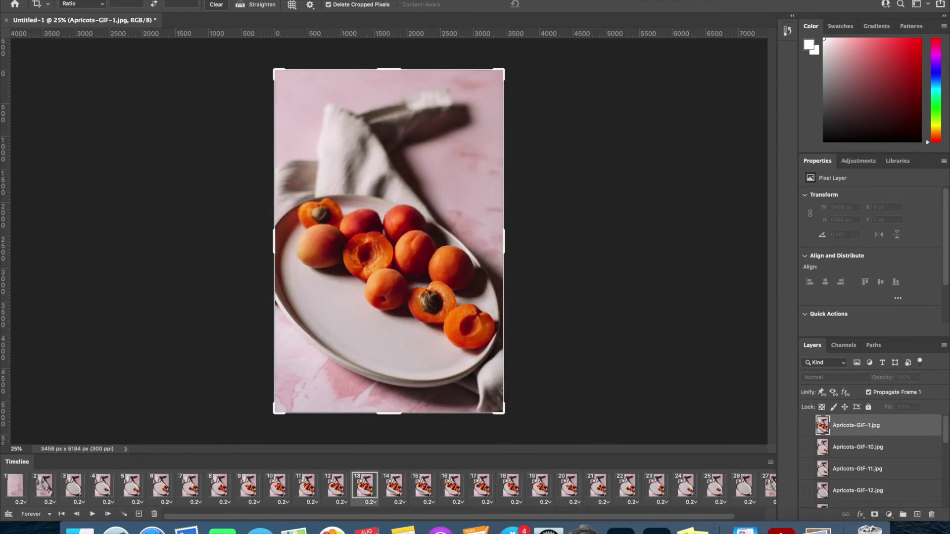
click(85, 1)
mouse_move(115, 137)
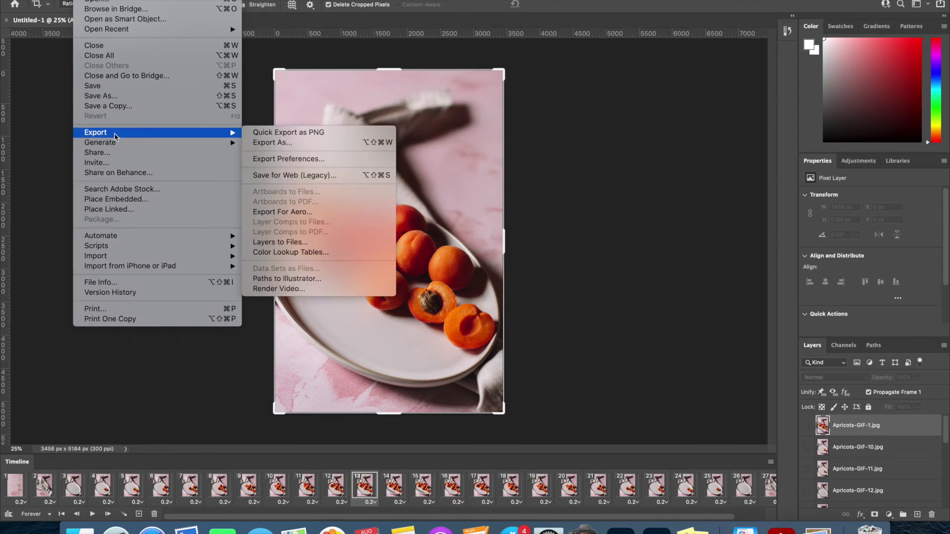
Set up a Save for Web GIF export resized to 600 px wide (600 x 900)
click(273, 176)
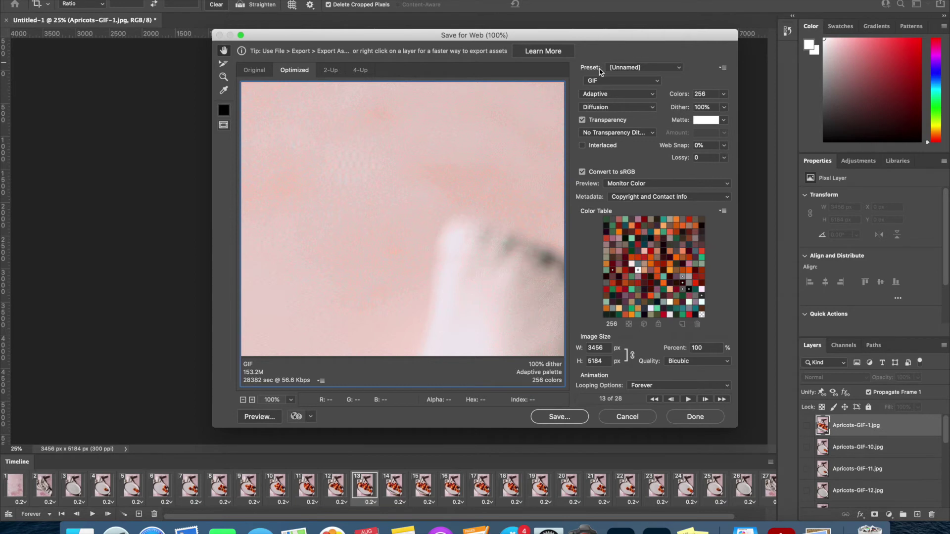
click(604, 82)
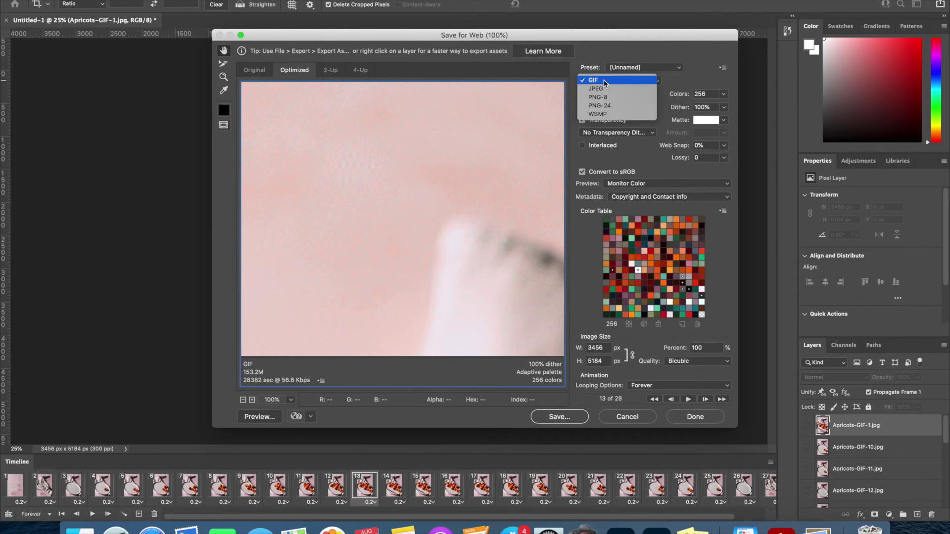
click(642, 81)
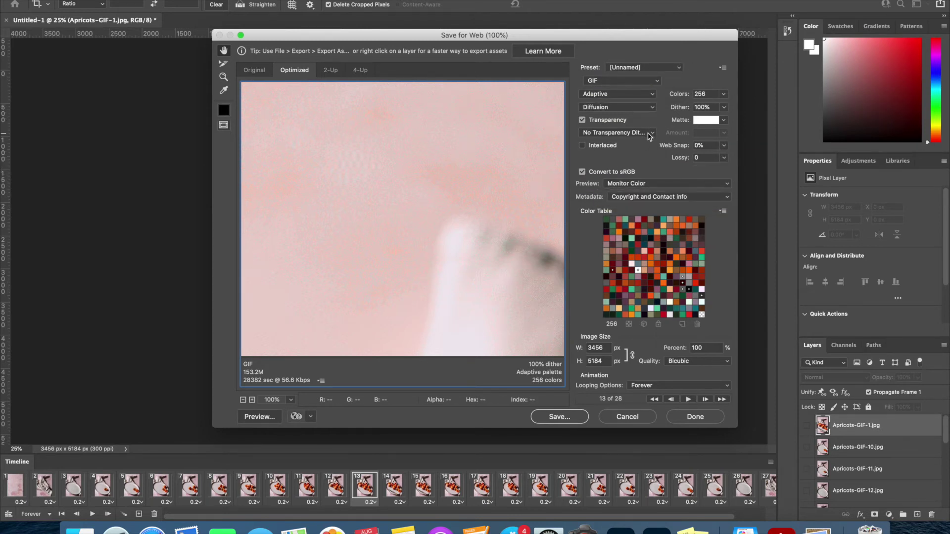
double_click(608, 349)
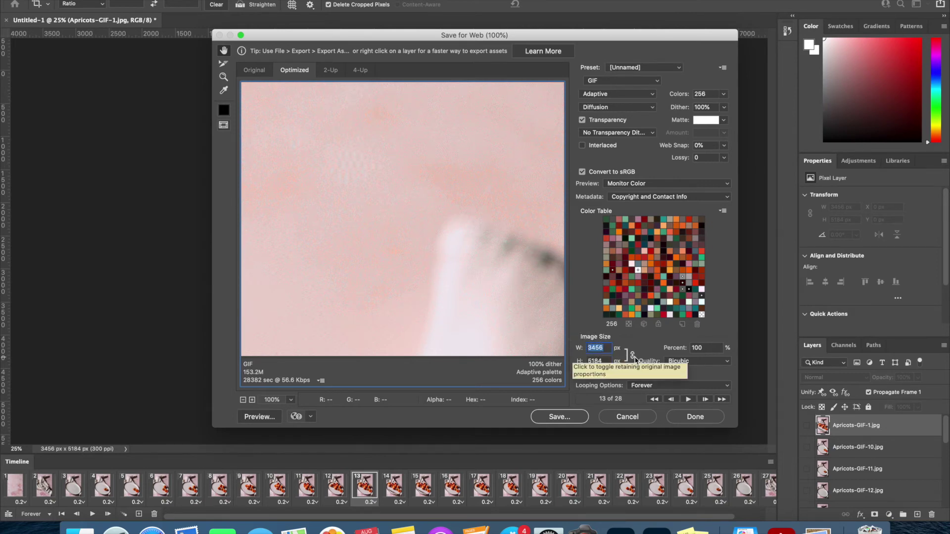
text(600)
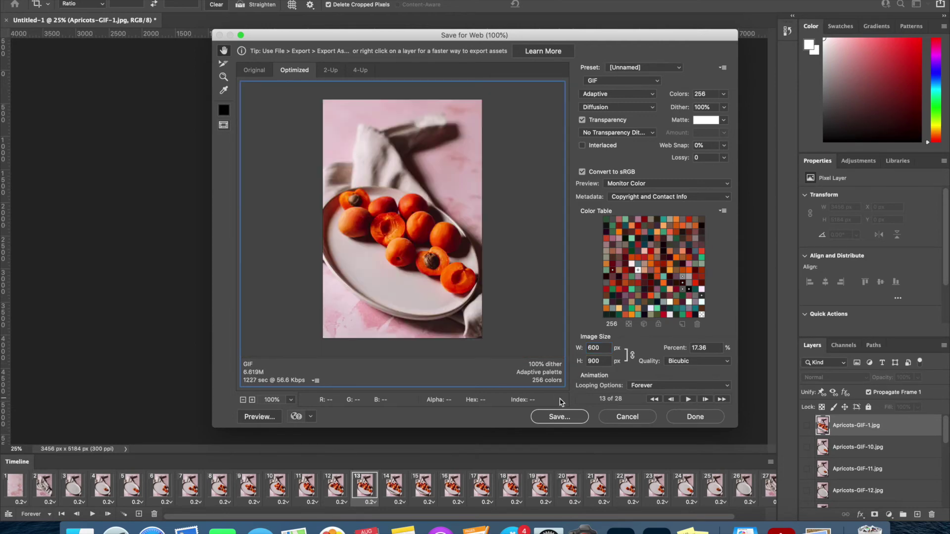
Start saving the GIF, then cancel both the save window and the export dialog
click(562, 419)
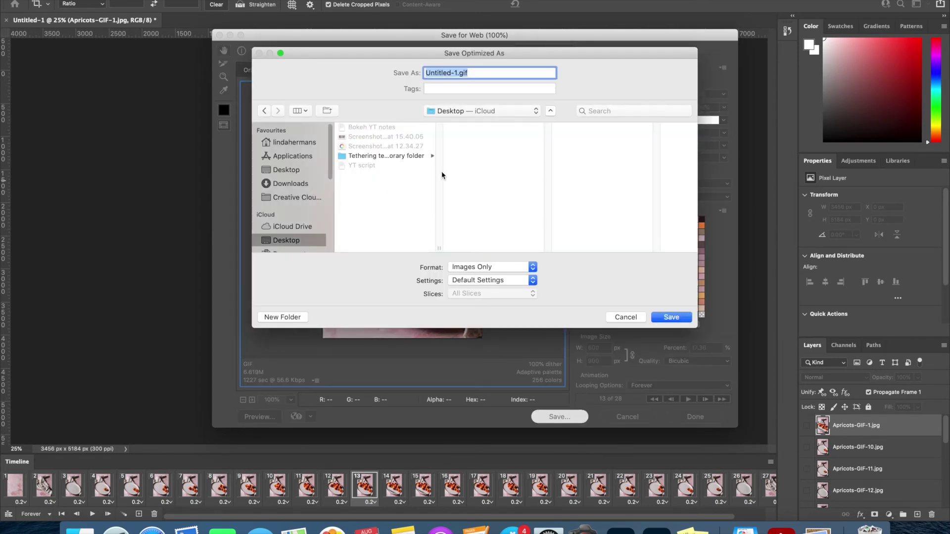
drag(458, 72, 403, 70)
click(627, 317)
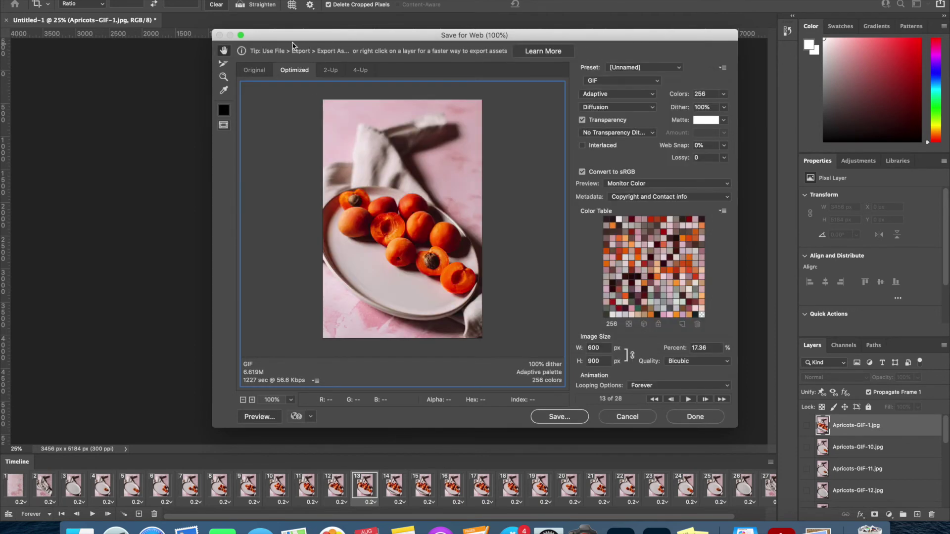
click(646, 418)
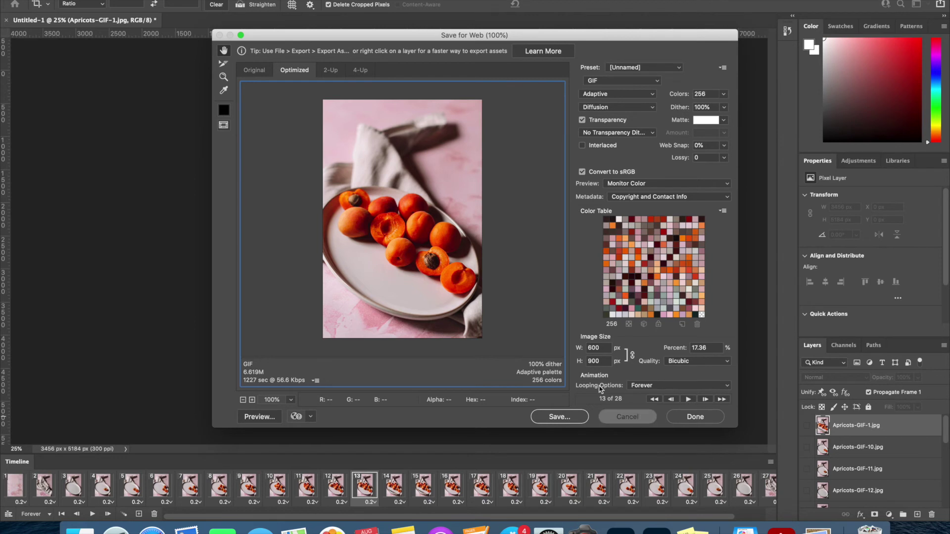
Render the animation to the Desktop as H.264 HDTV 1080p video named apricots
click(89, 1)
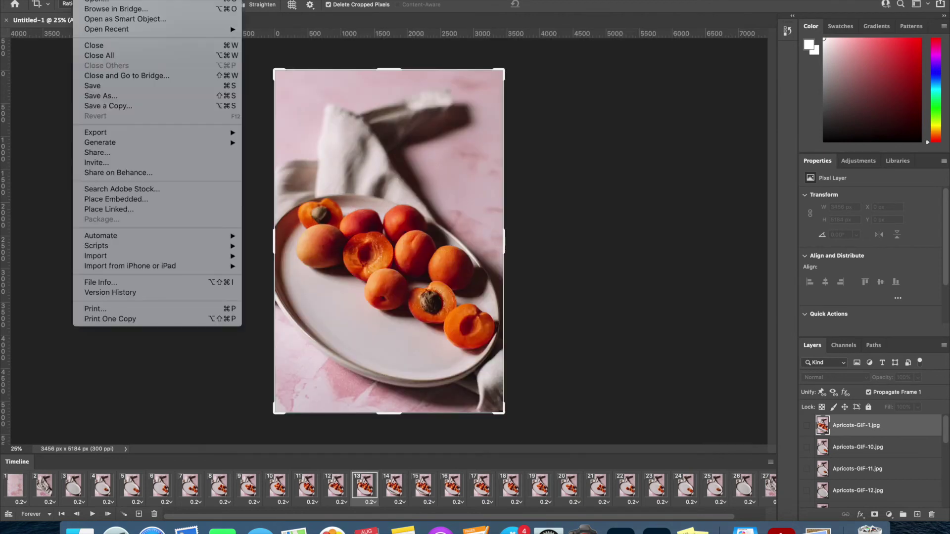
mouse_move(203, 140)
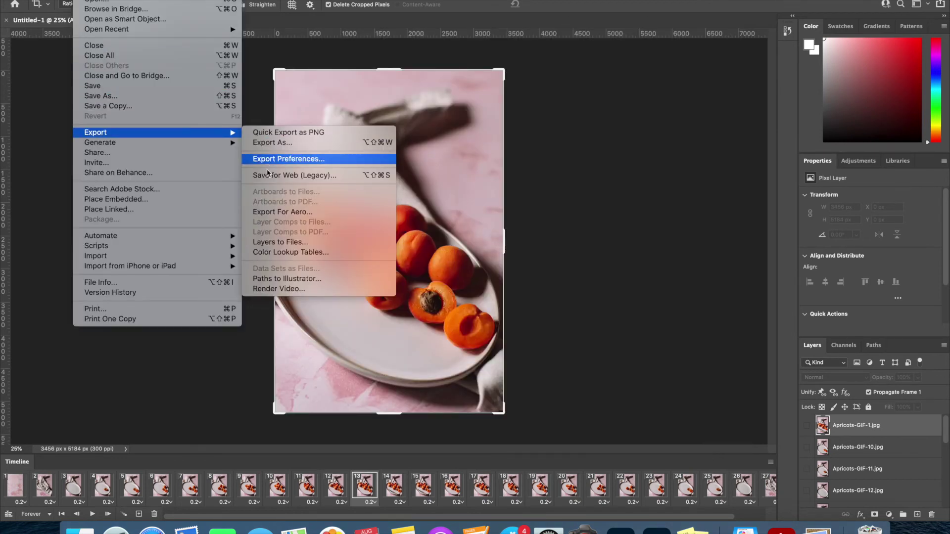
click(276, 291)
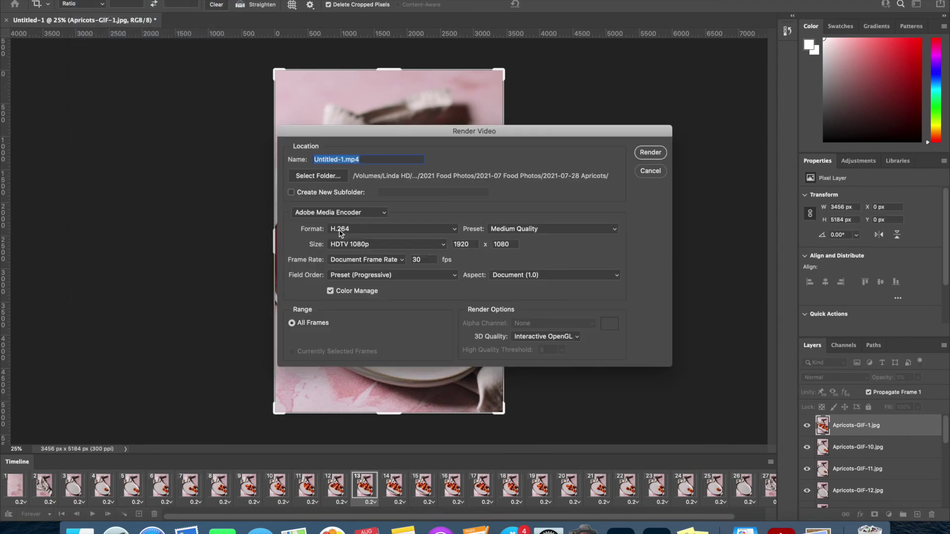
drag(345, 160, 305, 161)
text(apricots)
click(303, 177)
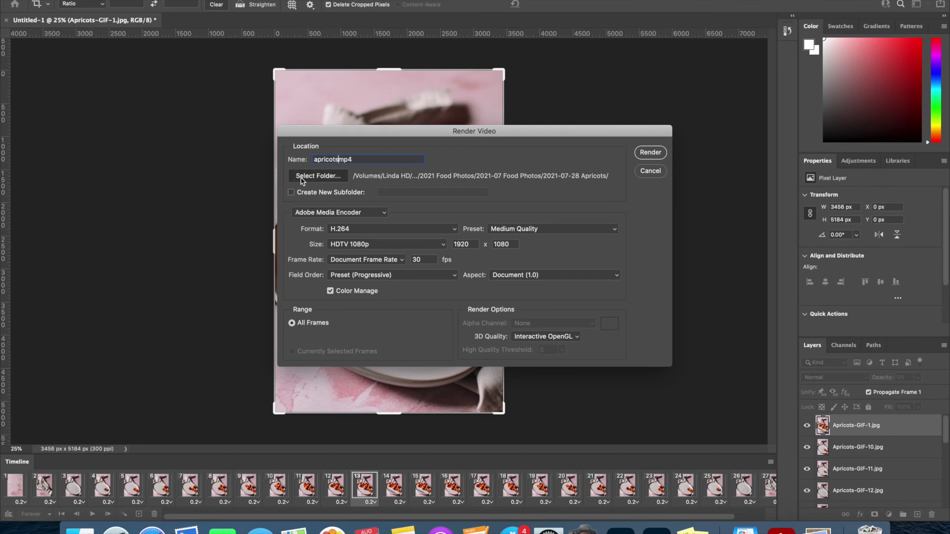
click(188, 195)
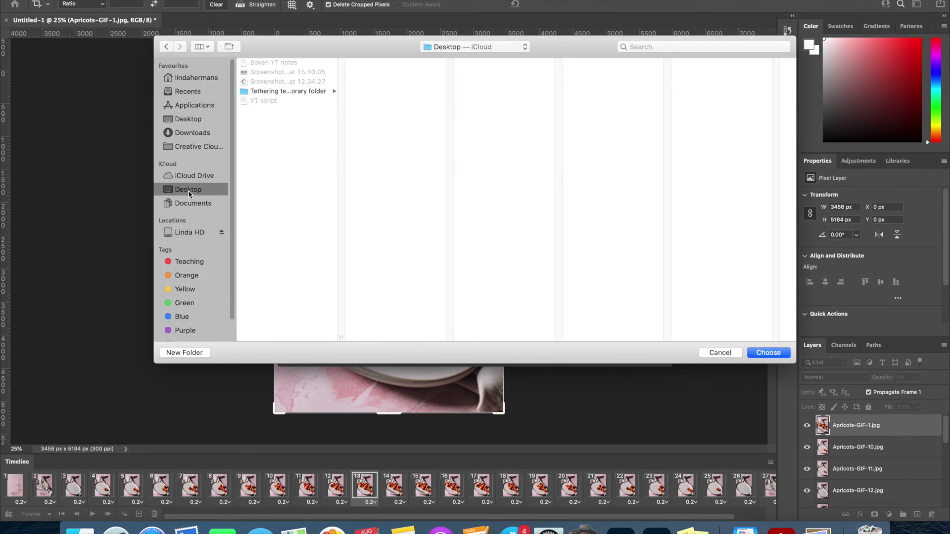
click(762, 354)
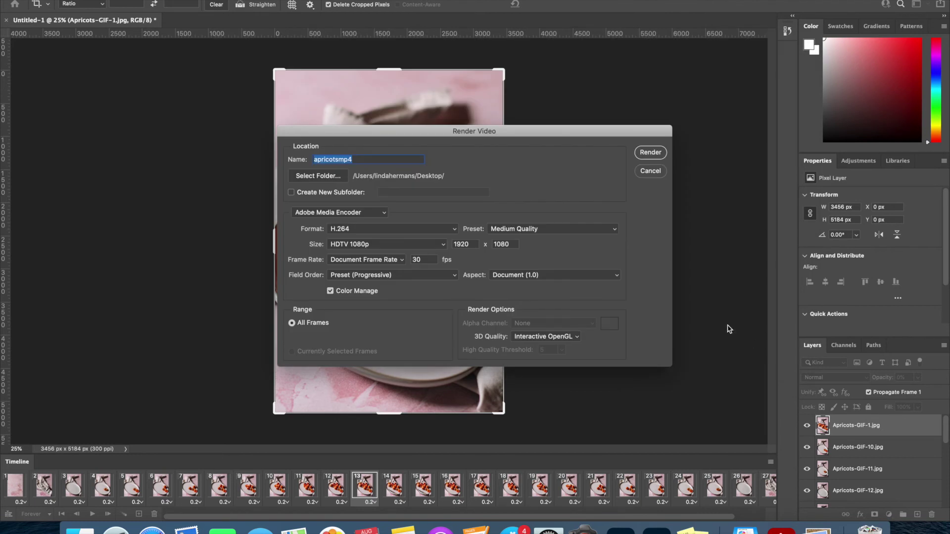
click(434, 247)
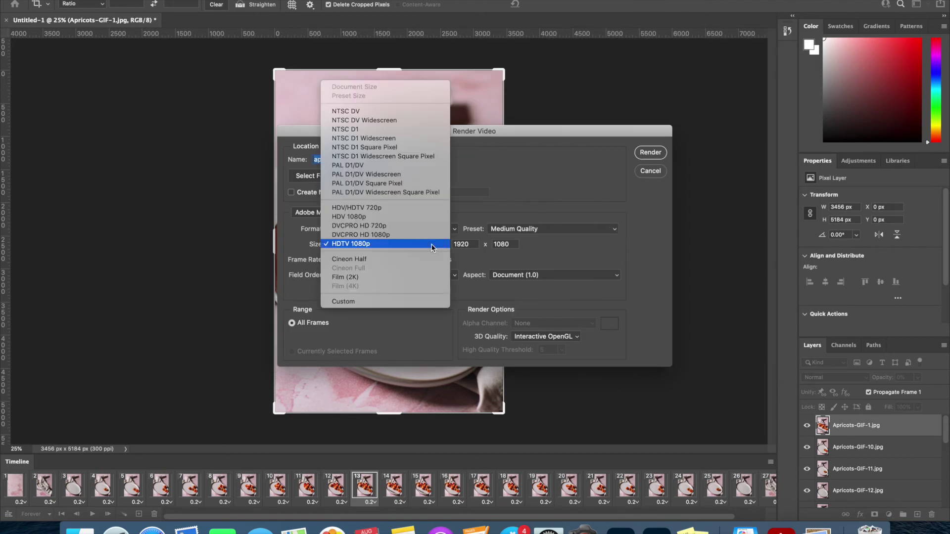
click(377, 245)
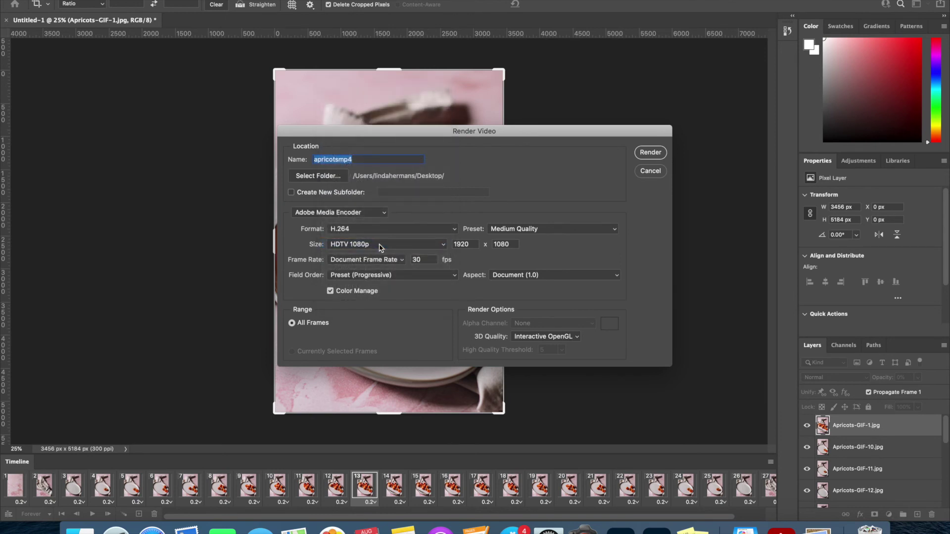
click(651, 153)
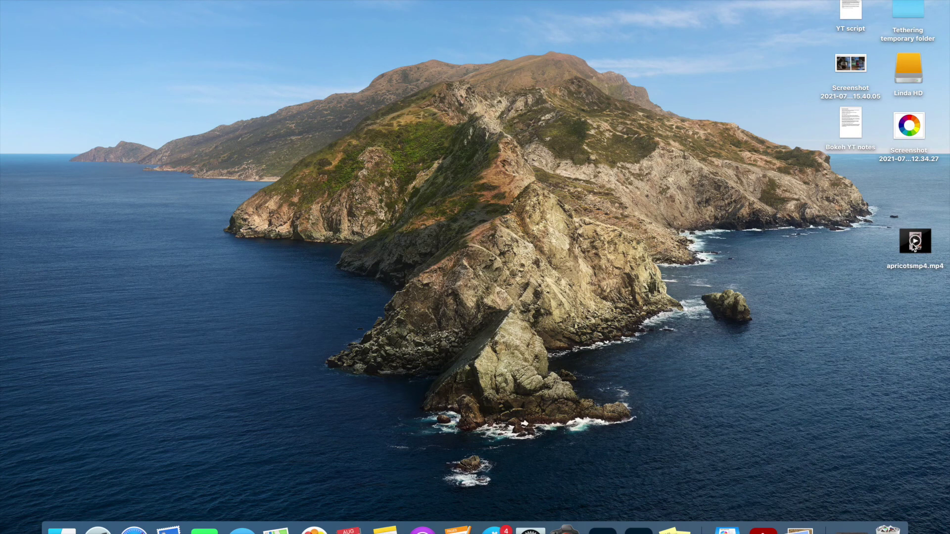
Open apricotsmp4.mp4 from the desktop
click(916, 241)
double_click(916, 241)
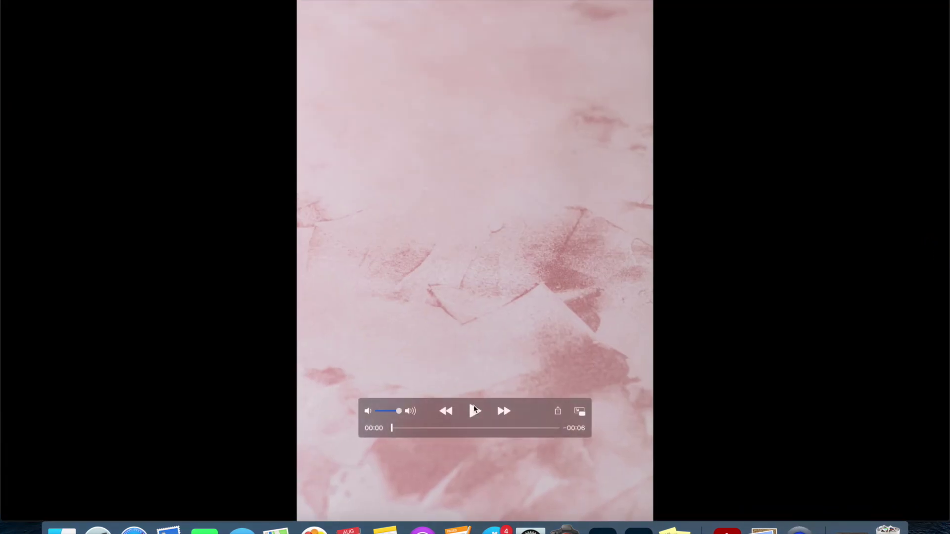
Play apricotsmp4.mp4 in QuickTime Player
click(474, 410)
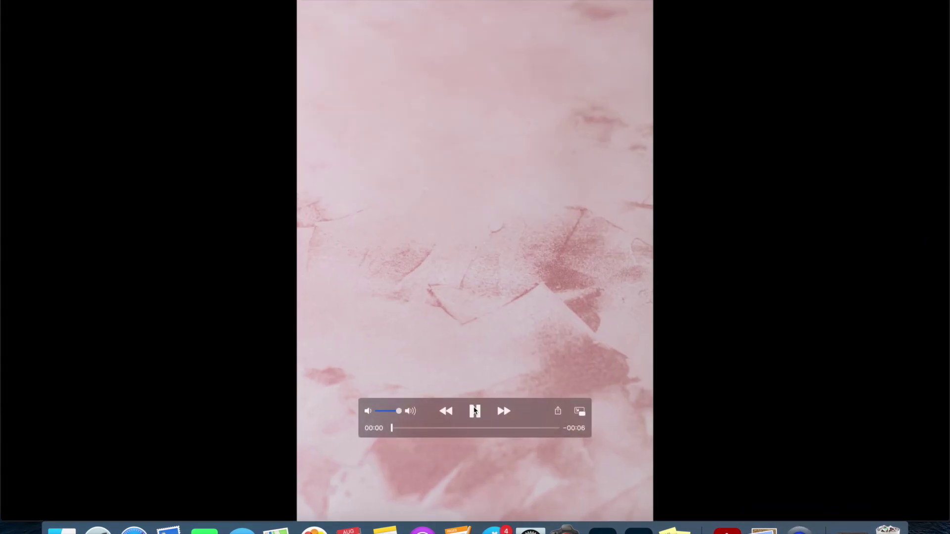